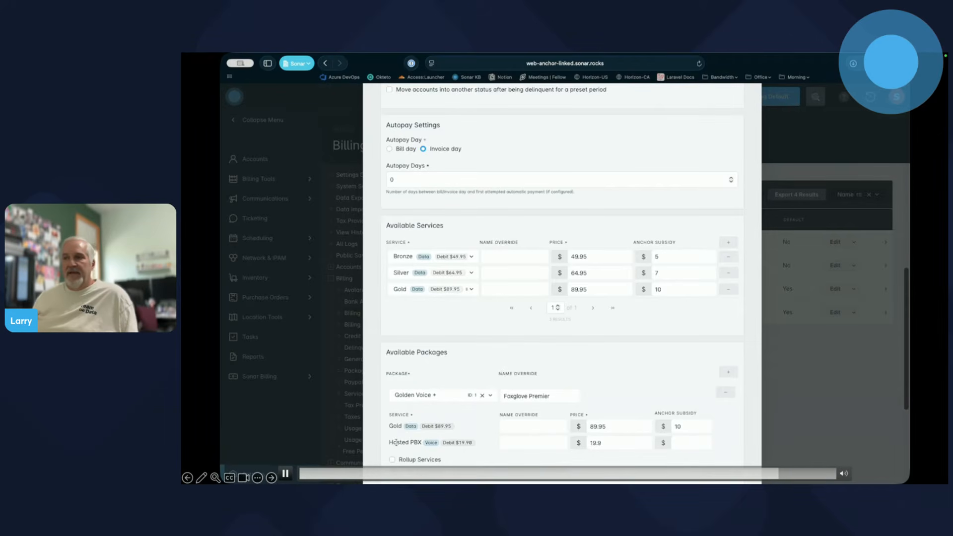
Review the billing default's available services, packages and tax options down to the end of the form and save it
{"action": "scroll", "coordinate": [571, 427], "scroll_direction": "down", "scroll_amount": 1}
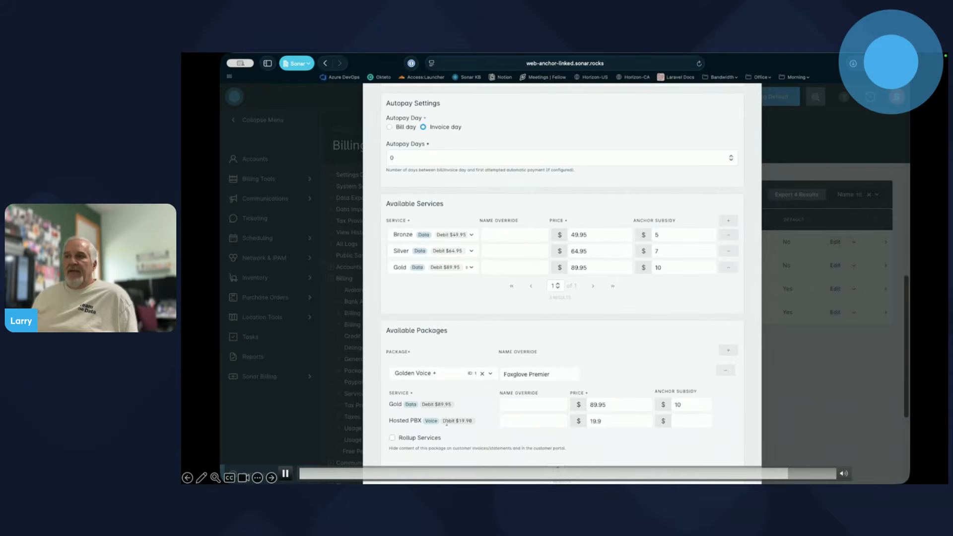
{"action": "scroll", "coordinate": [447, 422], "scroll_direction": "down", "scroll_amount": 2}
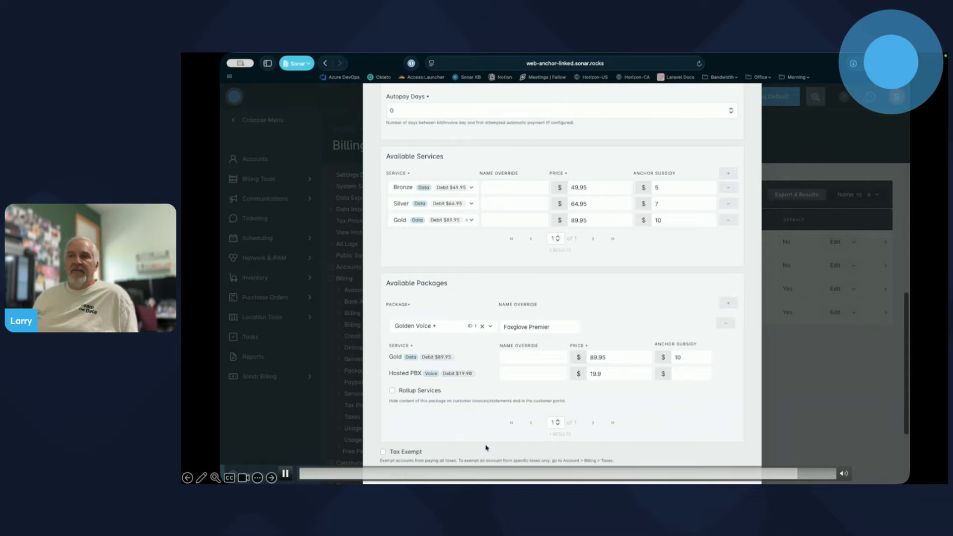
{"action": "scroll", "coordinate": [493, 417], "scroll_direction": "down", "scroll_amount": 3}
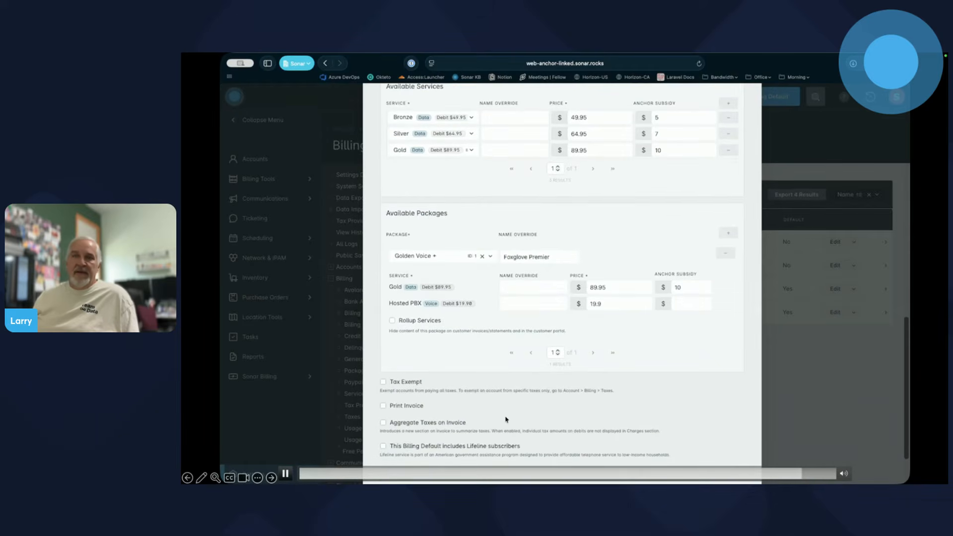
{"action": "scroll", "coordinate": [502, 423], "scroll_direction": "down", "scroll_amount": 3}
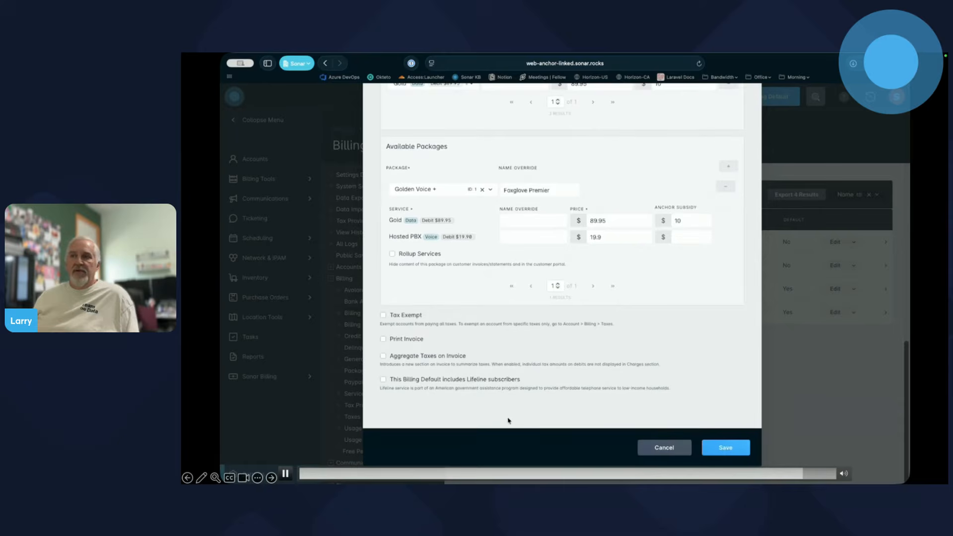
{"action": "left_click", "coordinate": [726, 448]}
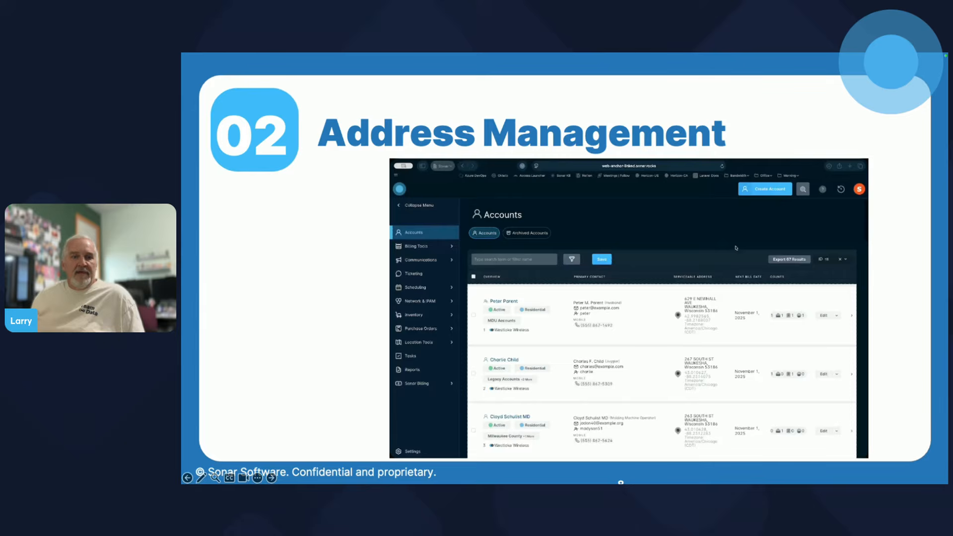
{"action": "mouse_move", "coordinate": [406, 449]}
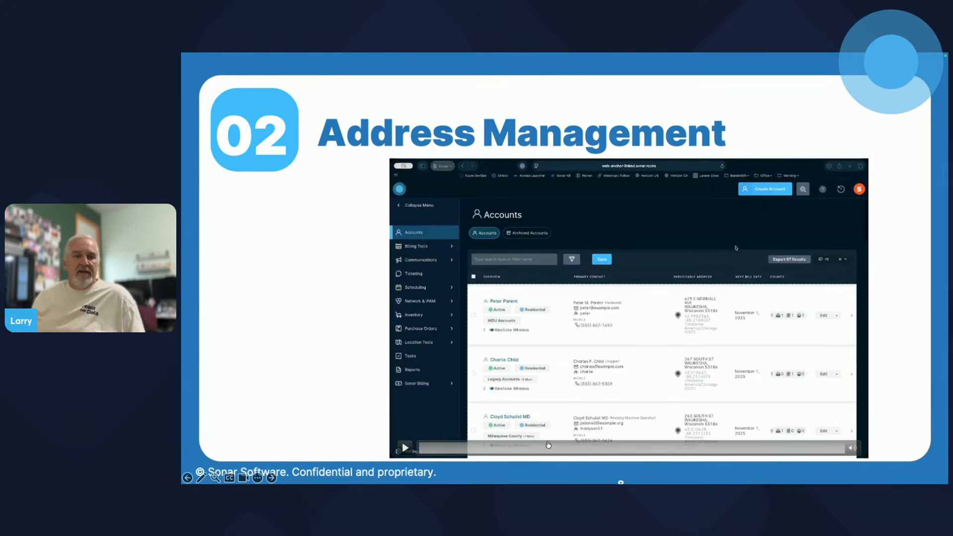
{"action": "left_click", "coordinate": [405, 449]}
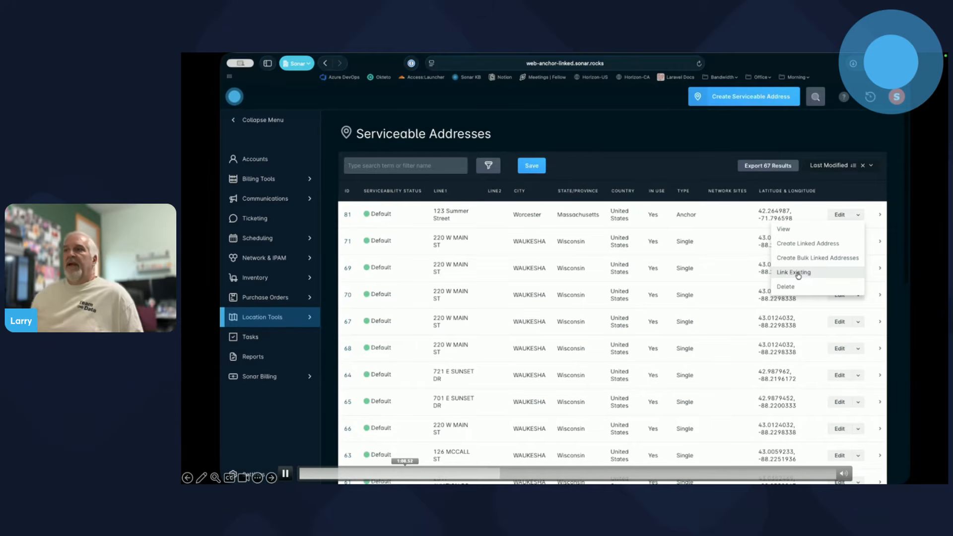
Create a linked address under the Worcester anchor address, entering APT 101 as its second address line
{"action": "left_click", "coordinate": [805, 245]}
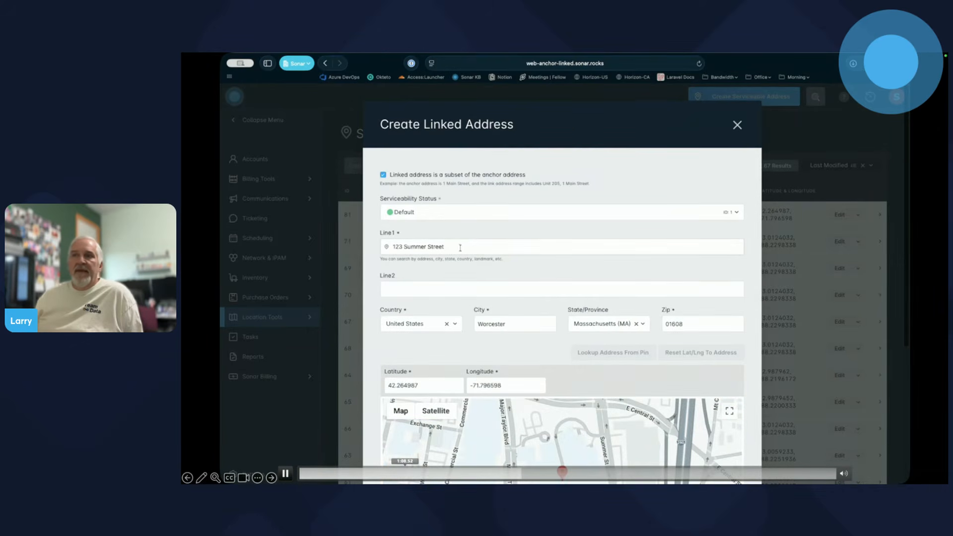
{"action": "left_click", "coordinate": [392, 290]}
{"action": "type", "text": "AA"}
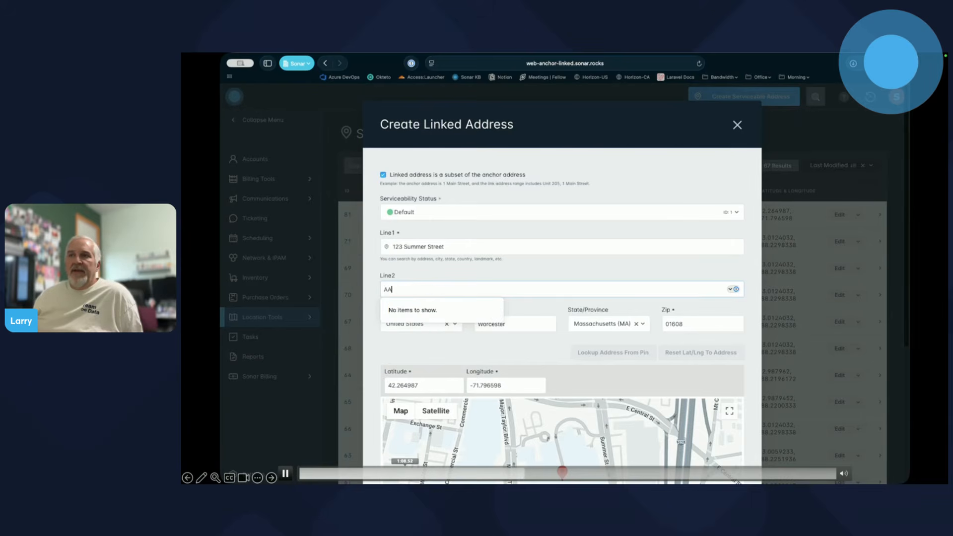
{"action": "key", "text": "BackSpace"}
{"action": "key", "text": "BackSpace"}
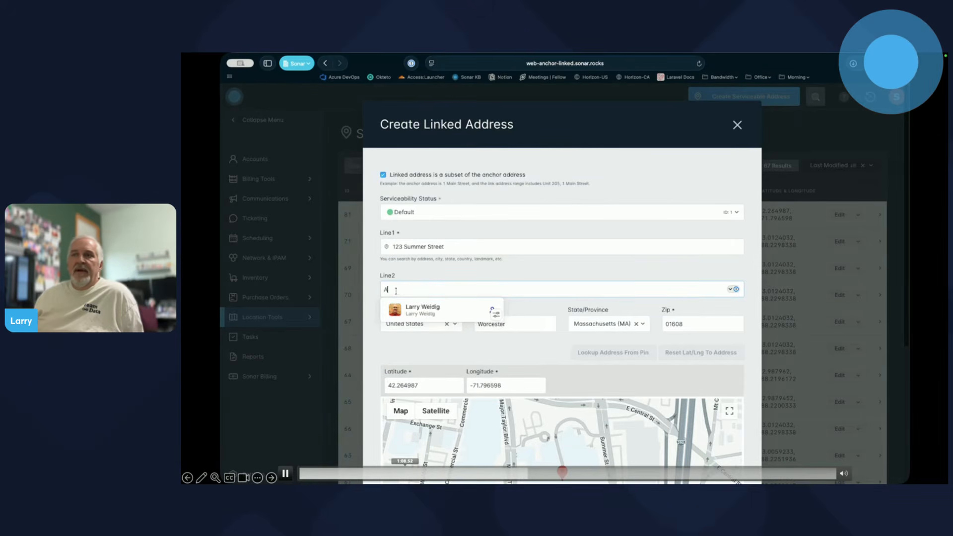
{"action": "type", "text": "APT 101"}
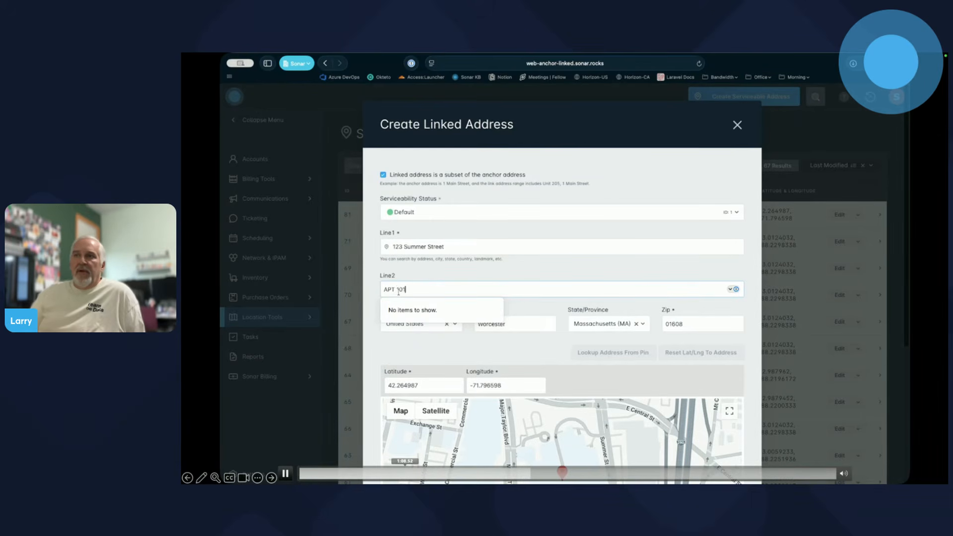
{"action": "scroll", "coordinate": [661, 254], "scroll_direction": "down", "scroll_amount": 1}
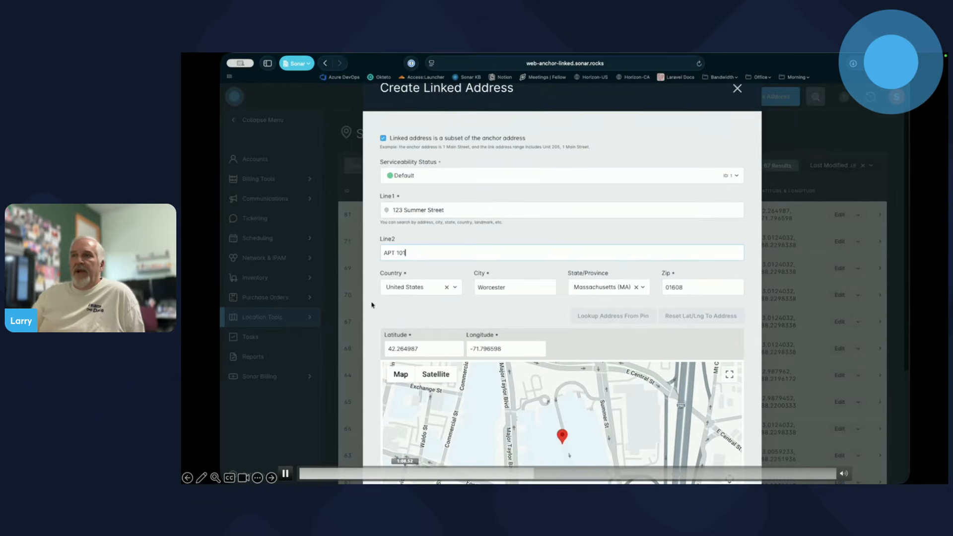
{"action": "scroll", "coordinate": [724, 292], "scroll_direction": "down", "scroll_amount": 5}
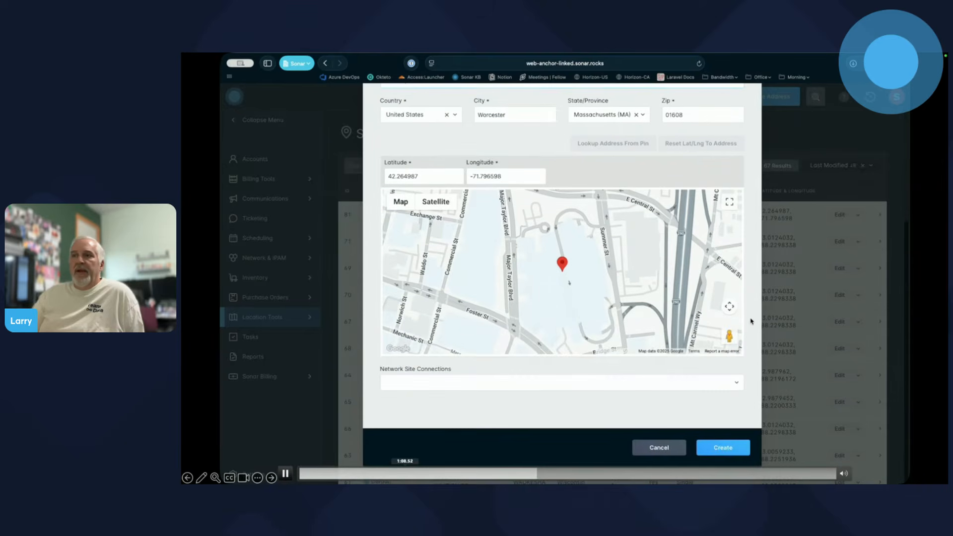
{"action": "left_click", "coordinate": [720, 448]}
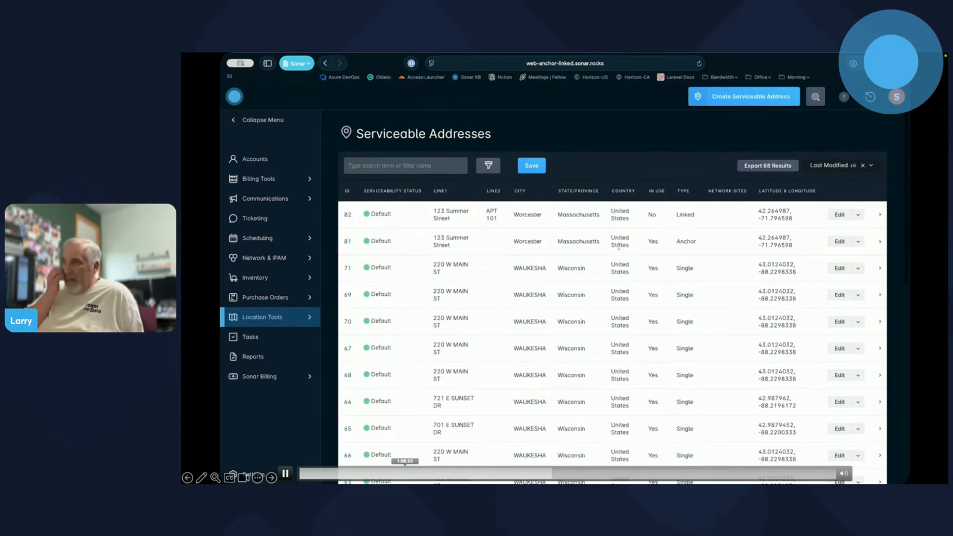
Start creating bulk linked addresses for the Worcester anchor address with the serviceability status Default
{"action": "left_click", "coordinate": [861, 242]}
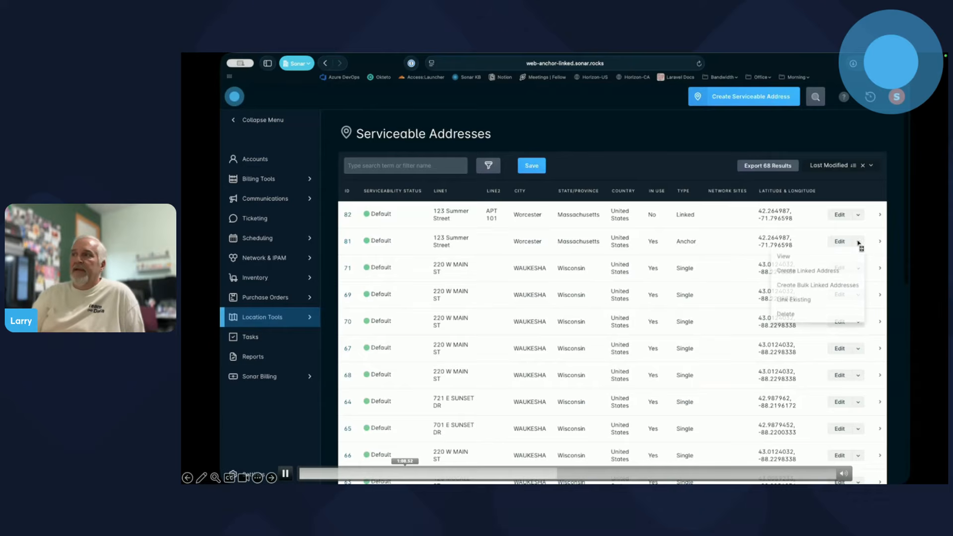
{"action": "left_click", "coordinate": [825, 287]}
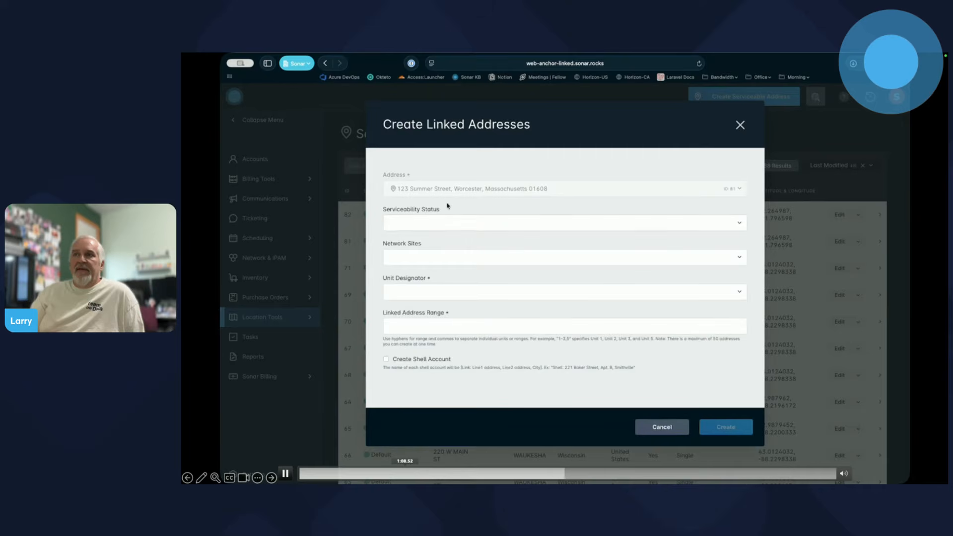
{"action": "left_click", "coordinate": [422, 225]}
{"action": "left_click", "coordinate": [406, 277]}
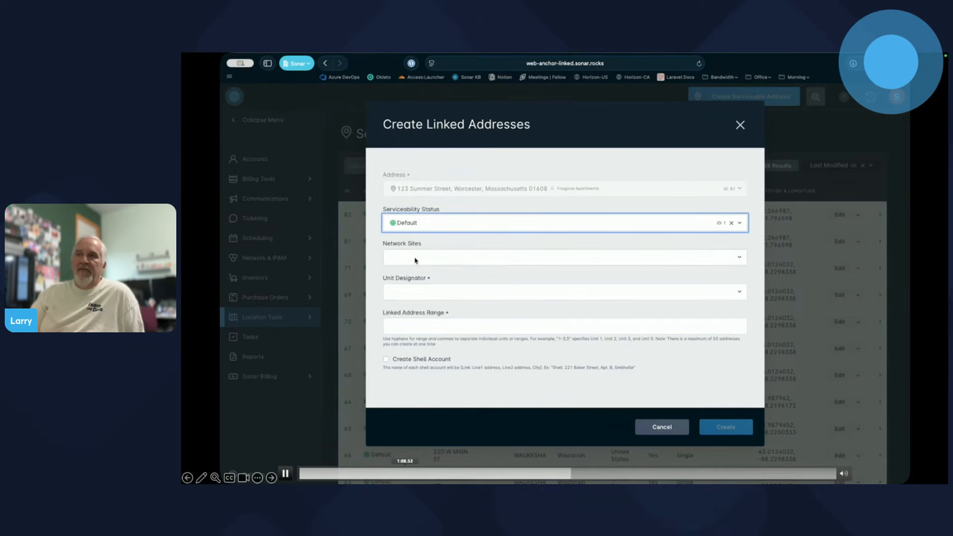
Set the unit designator to Apartment and the linked address range to 101-109
{"action": "left_click", "coordinate": [410, 295]}
{"action": "left_click", "coordinate": [411, 333]}
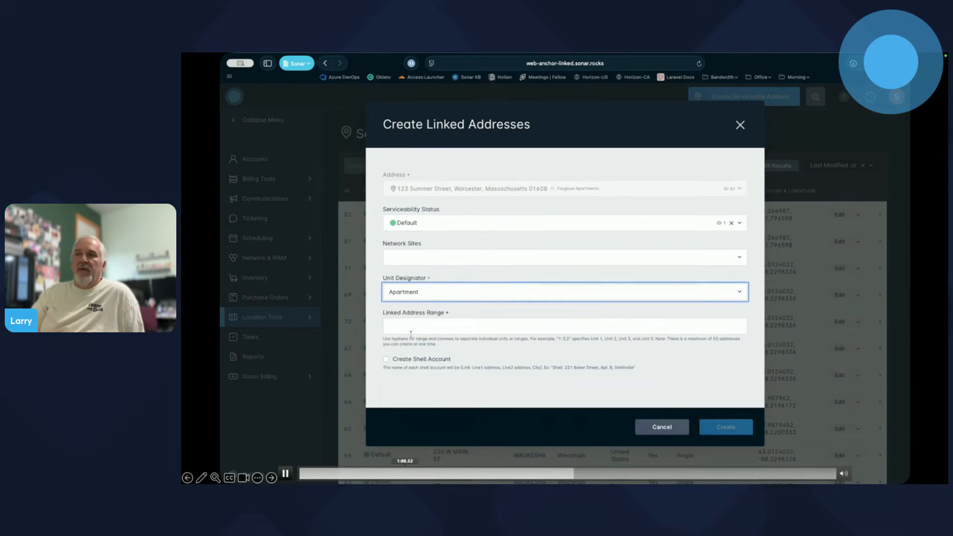
{"action": "left_click", "coordinate": [416, 328]}
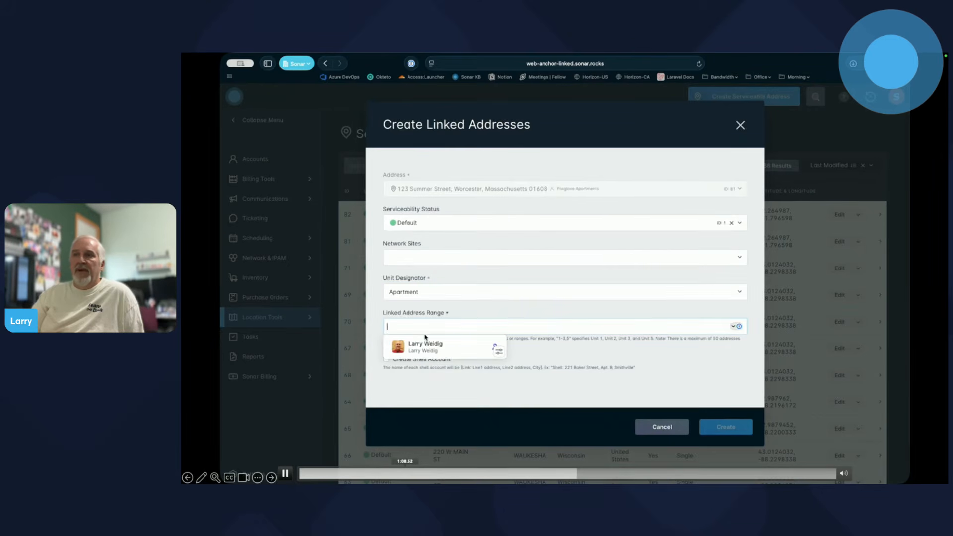
{"action": "type", "text": "101"}
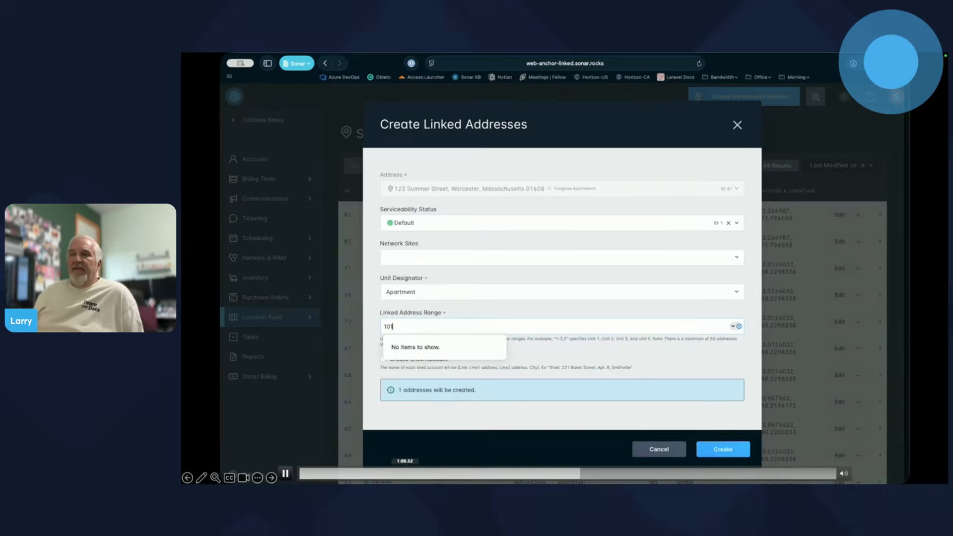
{"action": "type", "text": "-109"}
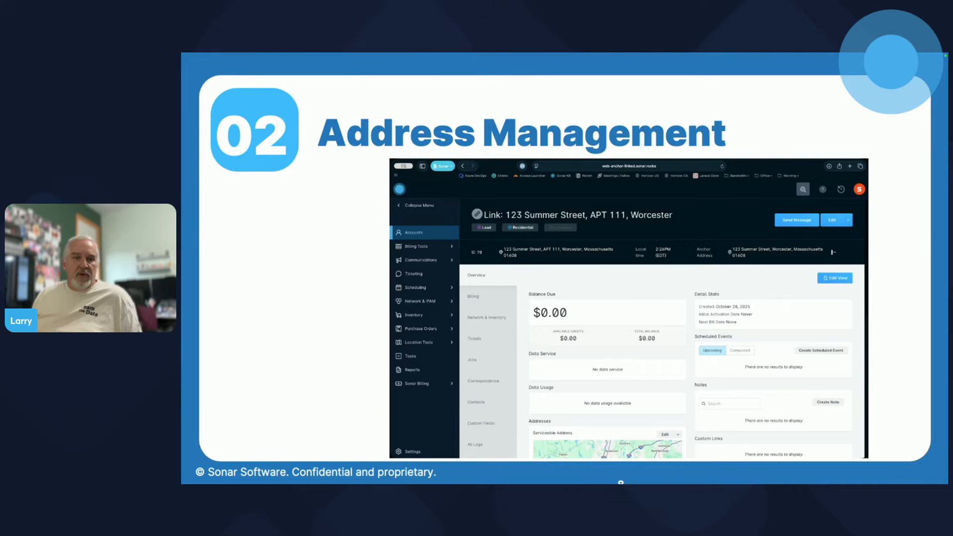
{"action": "key", "text": "Right"}
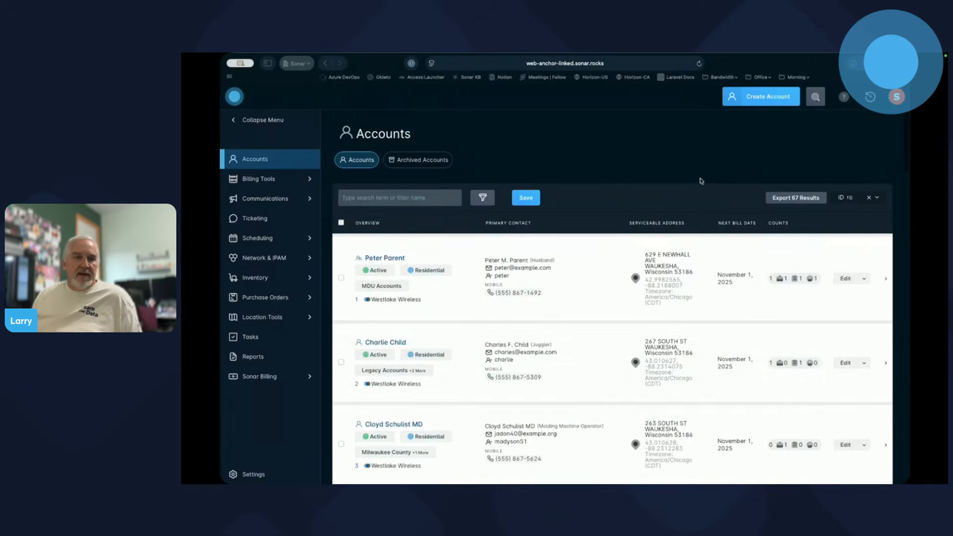
{"action": "key", "text": "Right"}
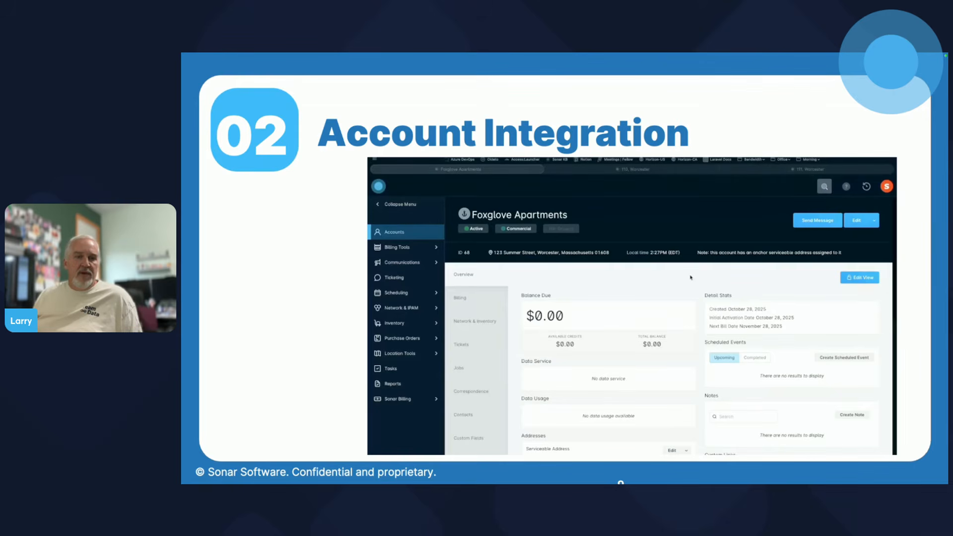
{"action": "mouse_move", "coordinate": [434, 451]}
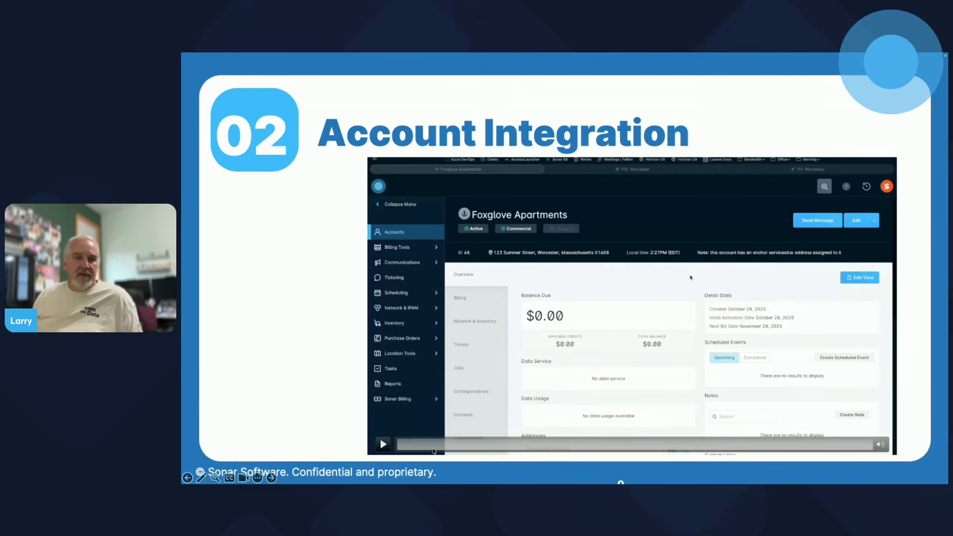
{"action": "left_click", "coordinate": [383, 445]}
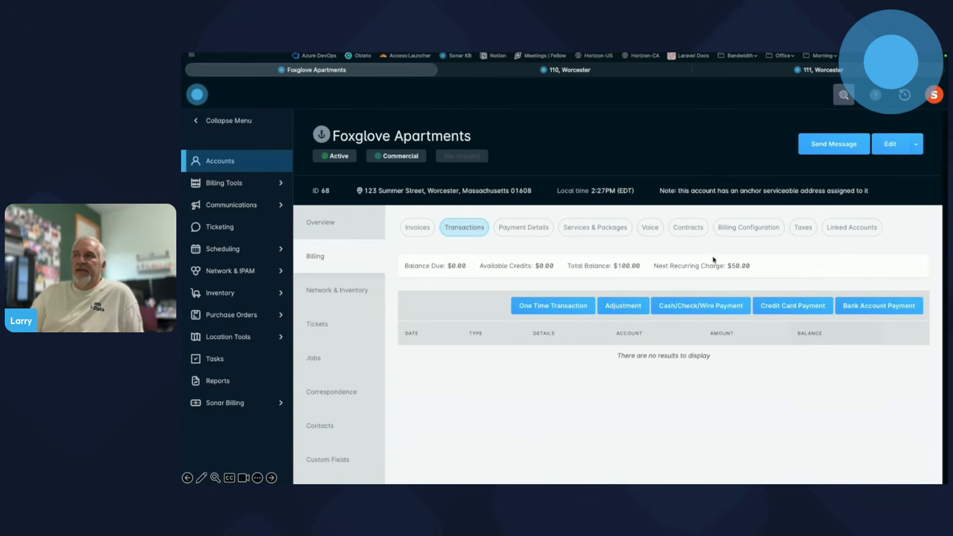
Check the services and packages of Foxglove Apartments and open the billing details of the linked APT 110 account
{"action": "left_click", "coordinate": [586, 228]}
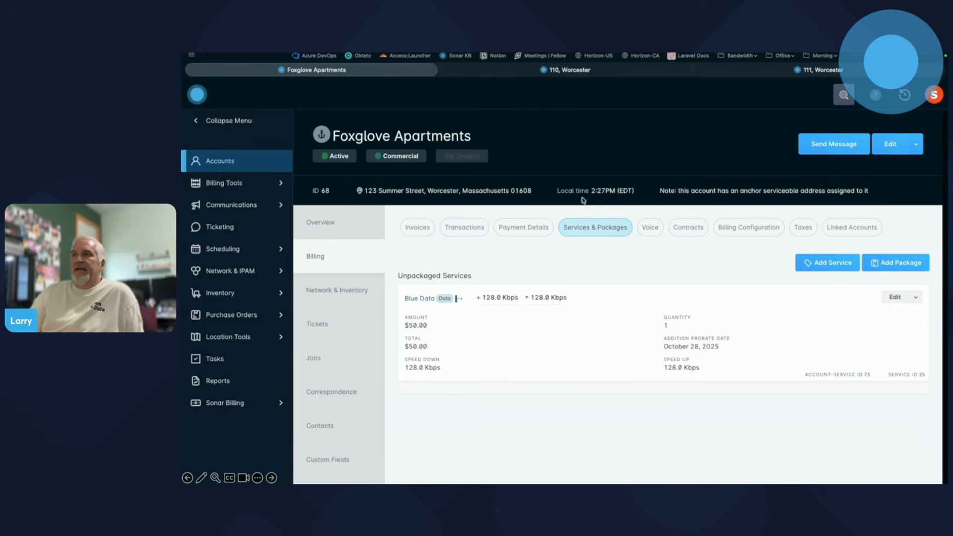
{"action": "left_click", "coordinate": [555, 74]}
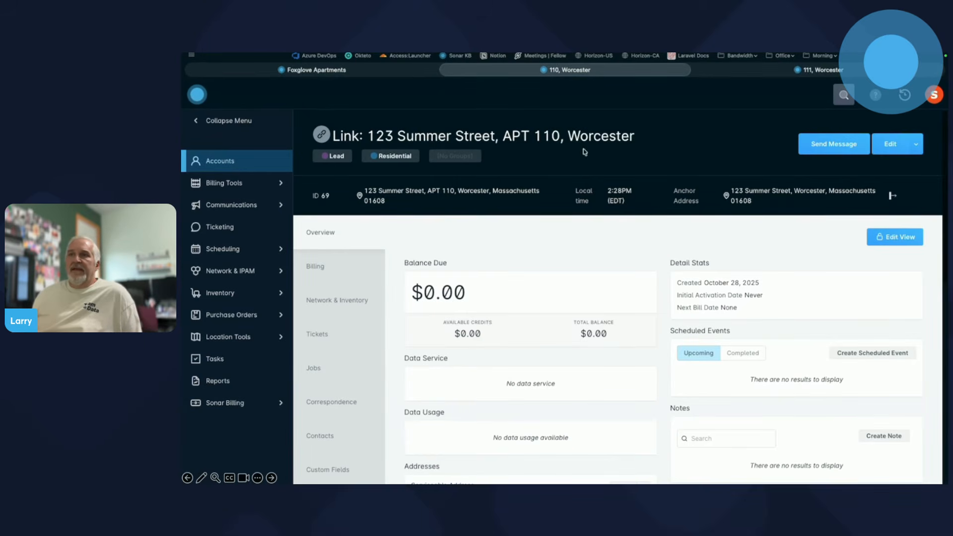
{"action": "left_click", "coordinate": [321, 271]}
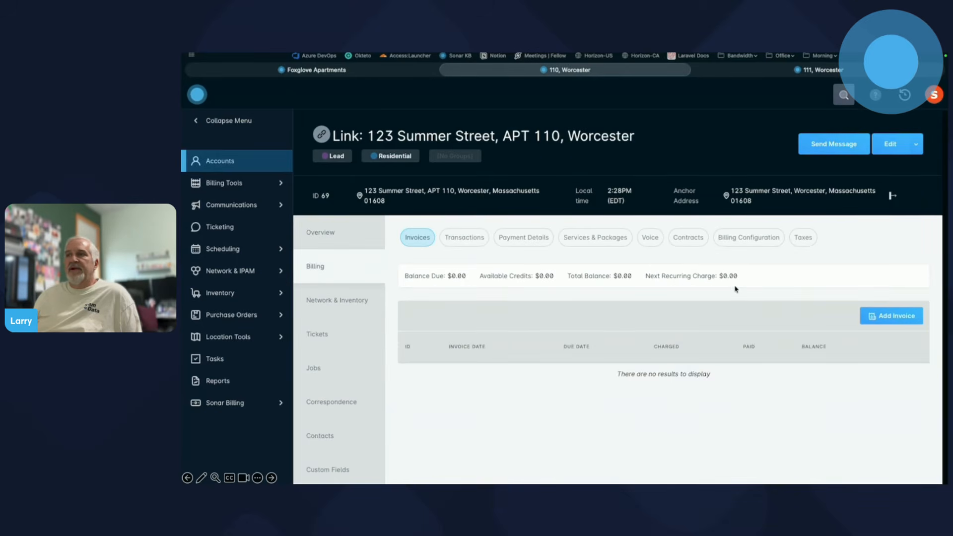
Add the Silver data service to the linked APT 110 account, keeping quantity 1 and the inherited proration setting
{"action": "left_click", "coordinate": [595, 237]}
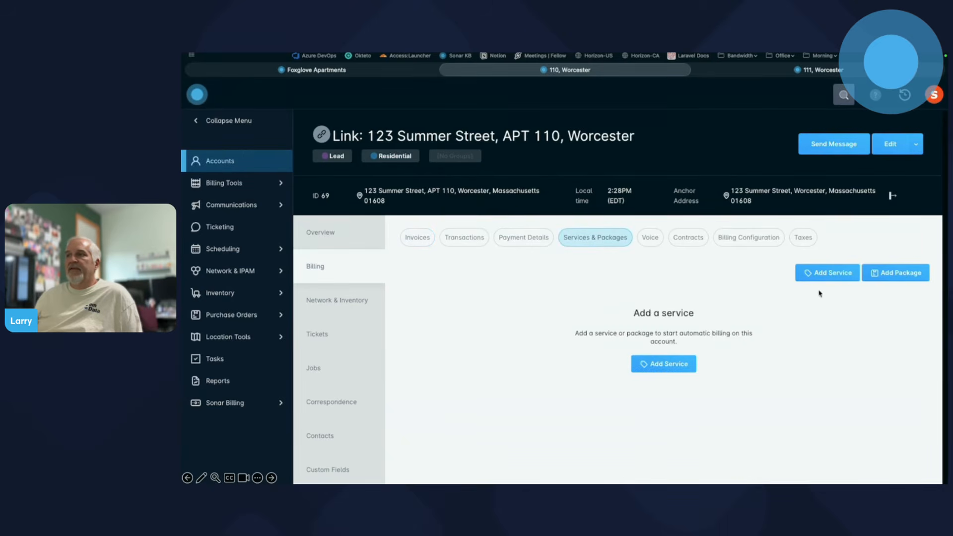
{"action": "left_click", "coordinate": [826, 273]}
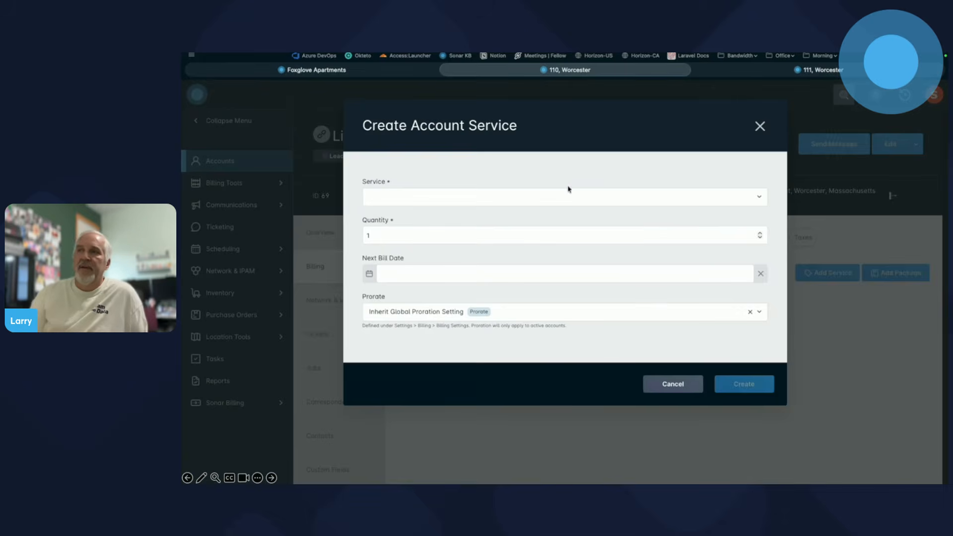
{"action": "left_click", "coordinate": [552, 200]}
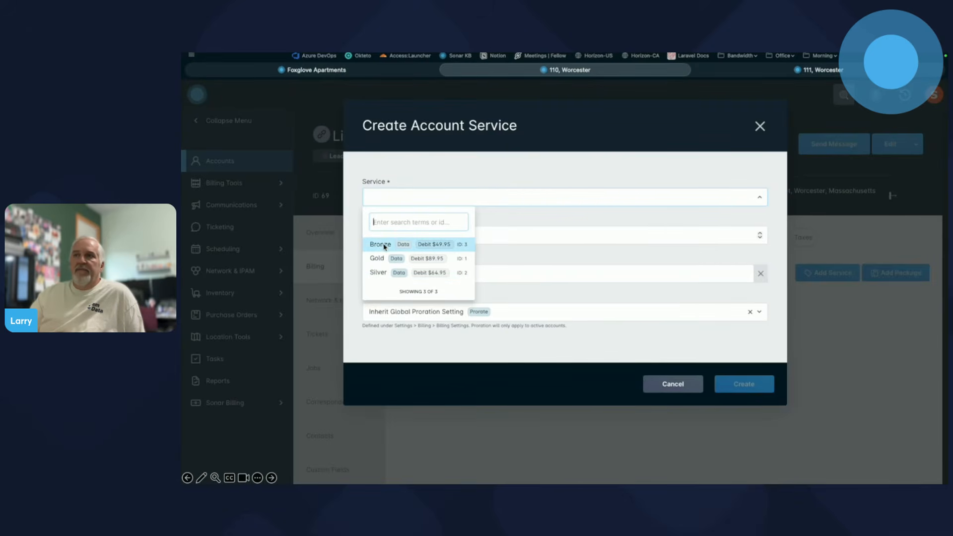
{"action": "left_click", "coordinate": [378, 273]}
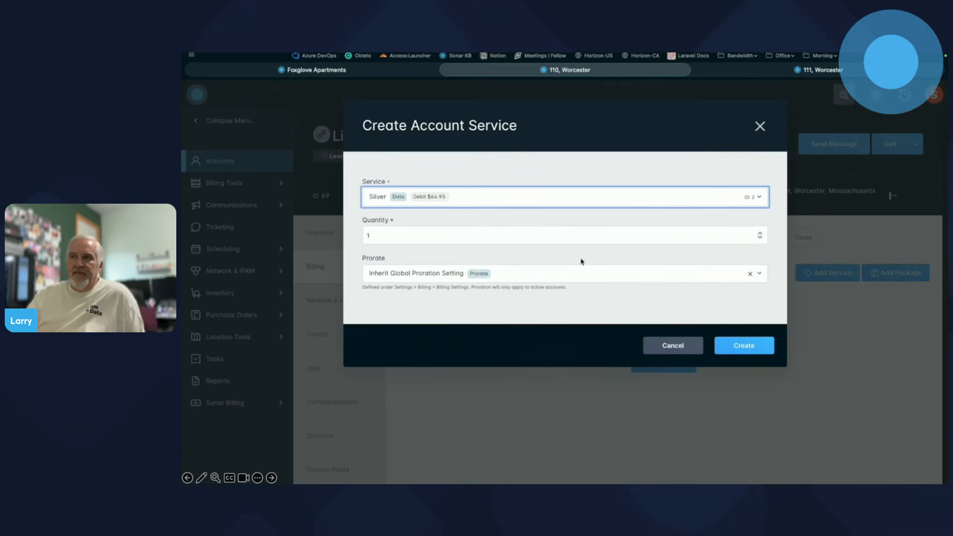
{"action": "left_click", "coordinate": [751, 346]}
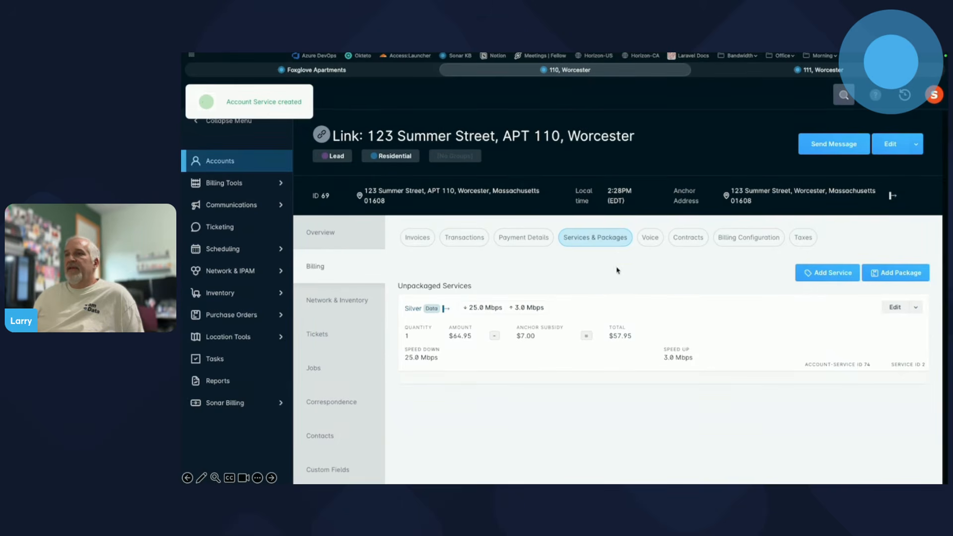
Change the linked APT 110 account's status to Active with the inherited global proration setting and save the account
{"action": "left_click", "coordinate": [889, 149]}
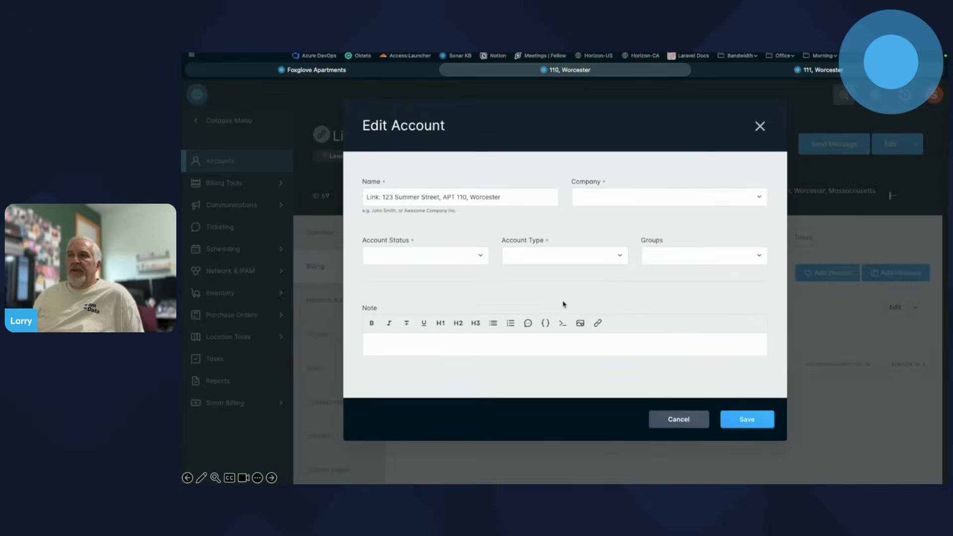
{"action": "left_click", "coordinate": [411, 328]}
{"action": "left_click", "coordinate": [388, 373]}
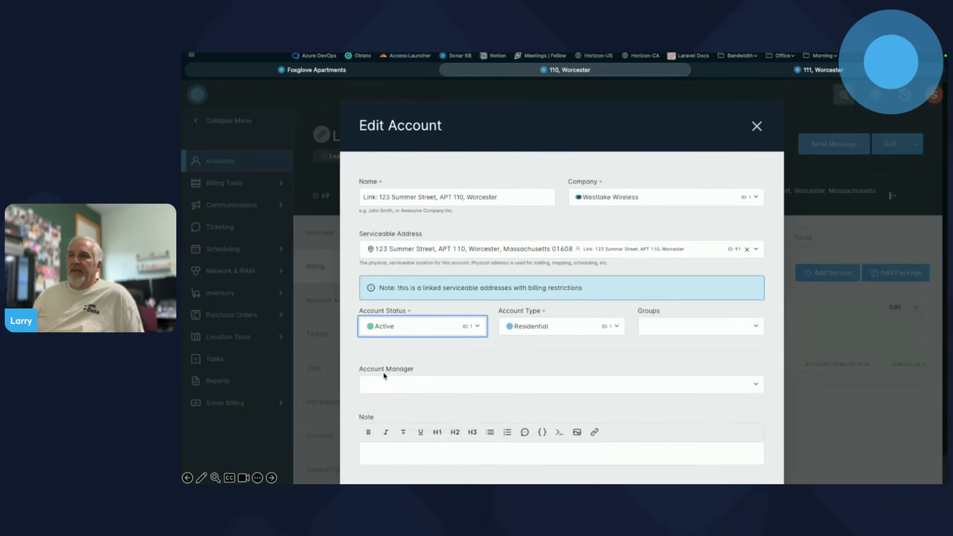
{"action": "scroll", "coordinate": [714, 346], "scroll_direction": "down", "scroll_amount": 2}
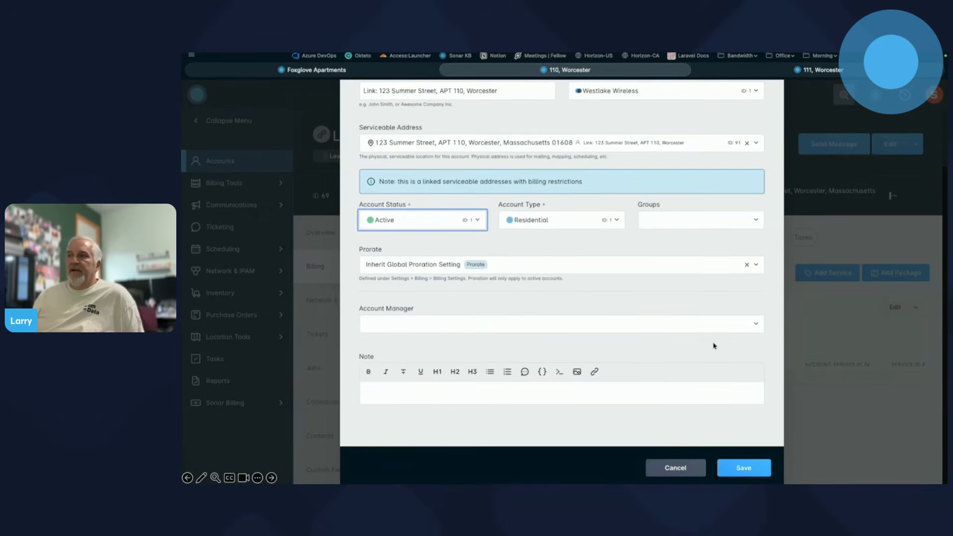
{"action": "left_click", "coordinate": [742, 469]}
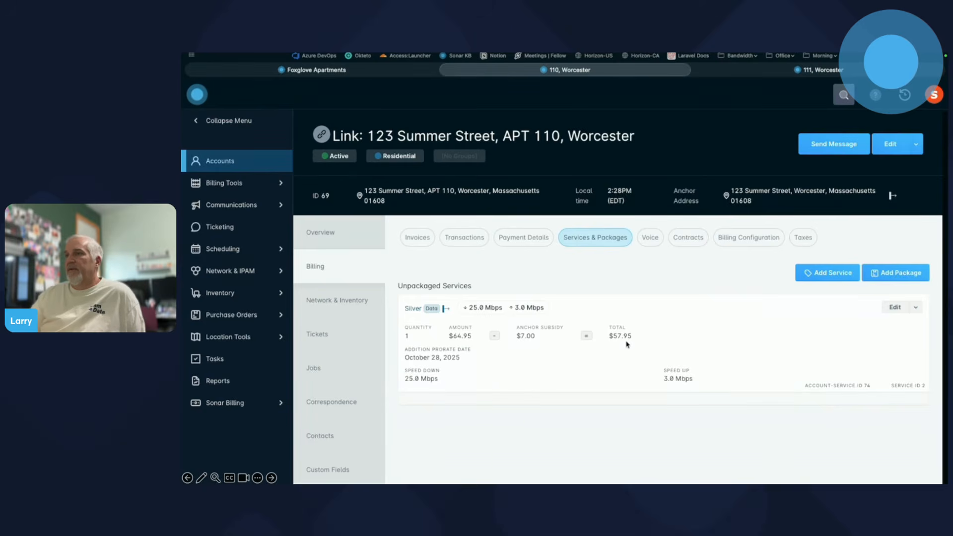
Check the billing transactions of the linked APT 110 account and the refreshed transactions of the Foxglove Apartments anchor account
{"action": "left_click", "coordinate": [470, 240]}
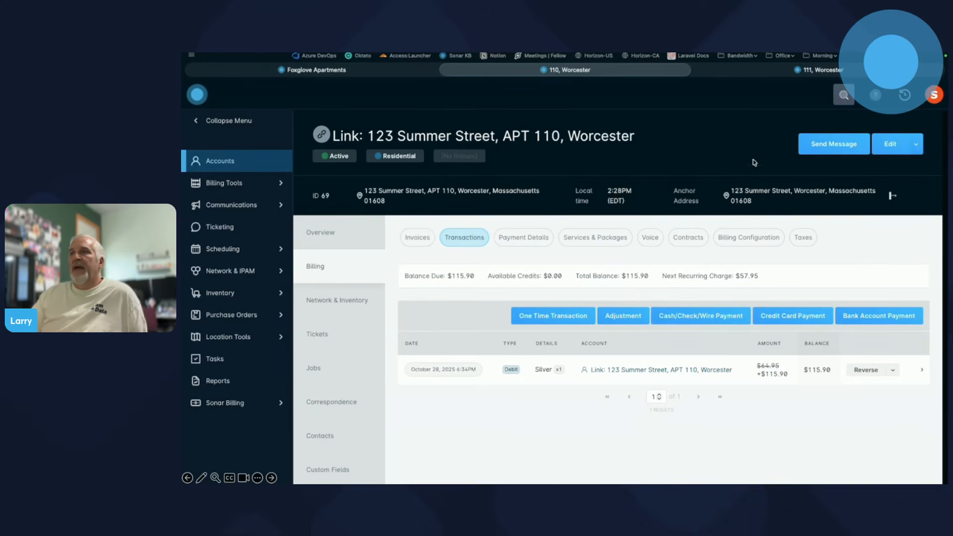
{"action": "left_click", "coordinate": [343, 71]}
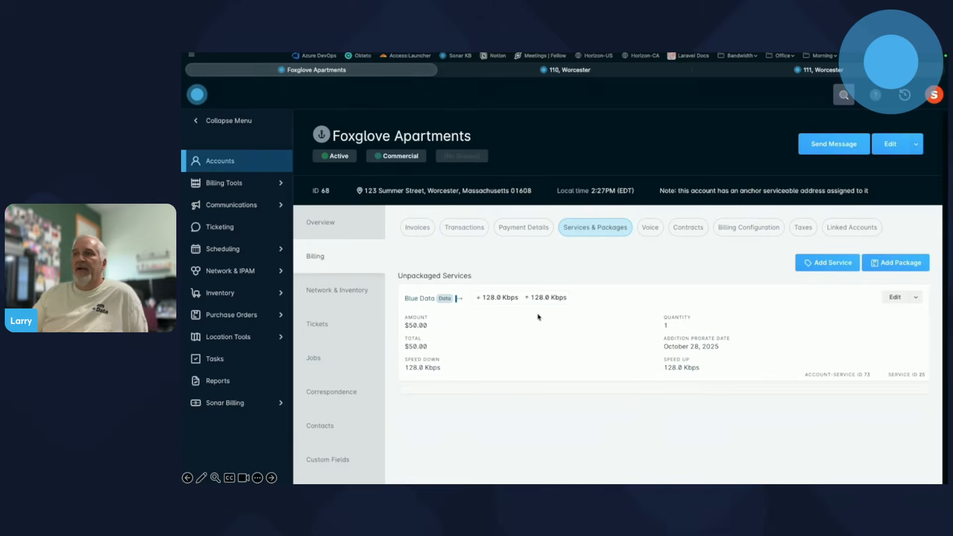
{"action": "left_click", "coordinate": [470, 229]}
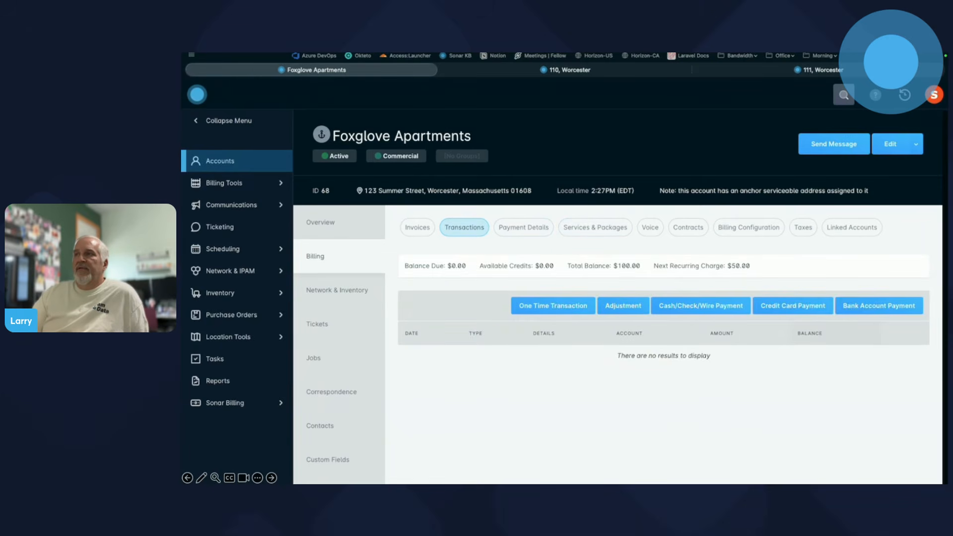
{"action": "key", "text": "super+r"}
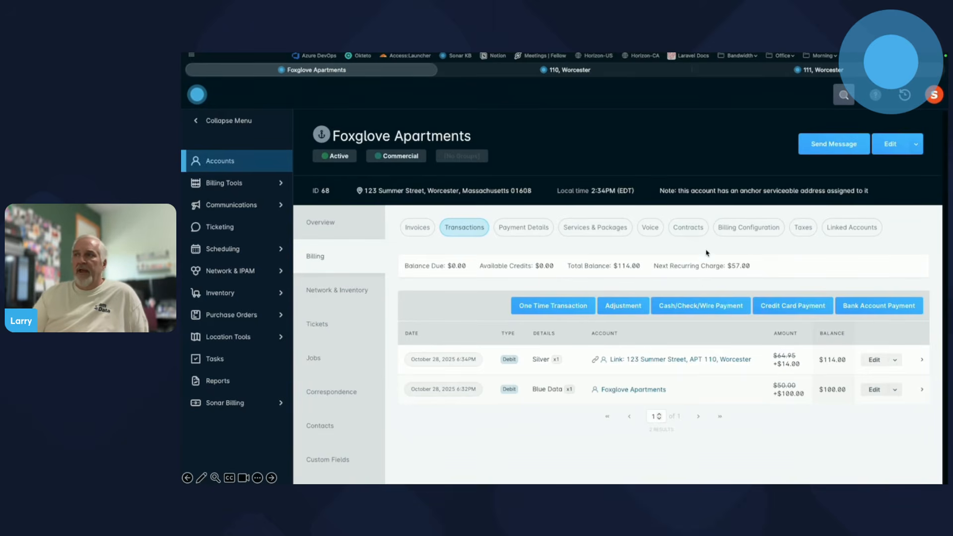
Add the Foxglove Premier (Golden Voice +) package to the linked APT 111 account
{"action": "left_click", "coordinate": [782, 75]}
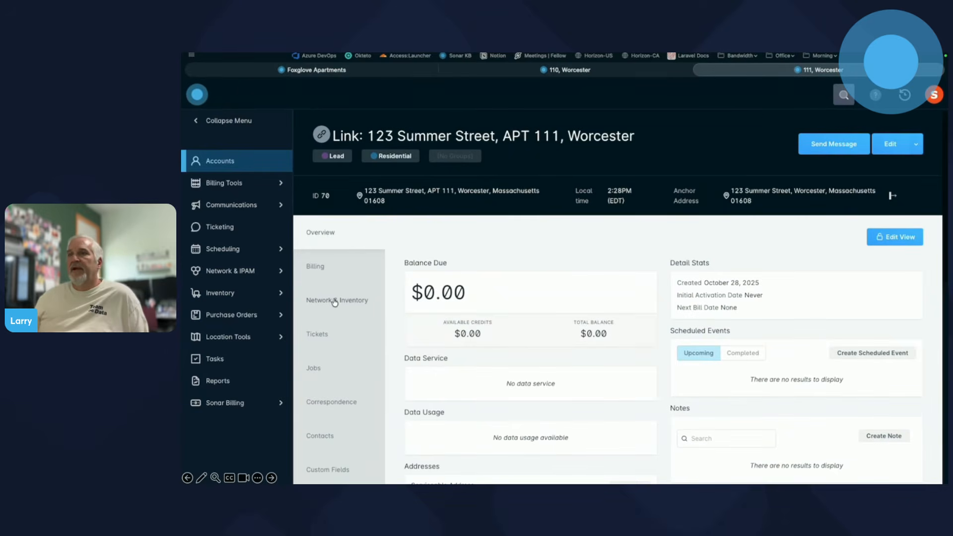
{"action": "left_click", "coordinate": [318, 267]}
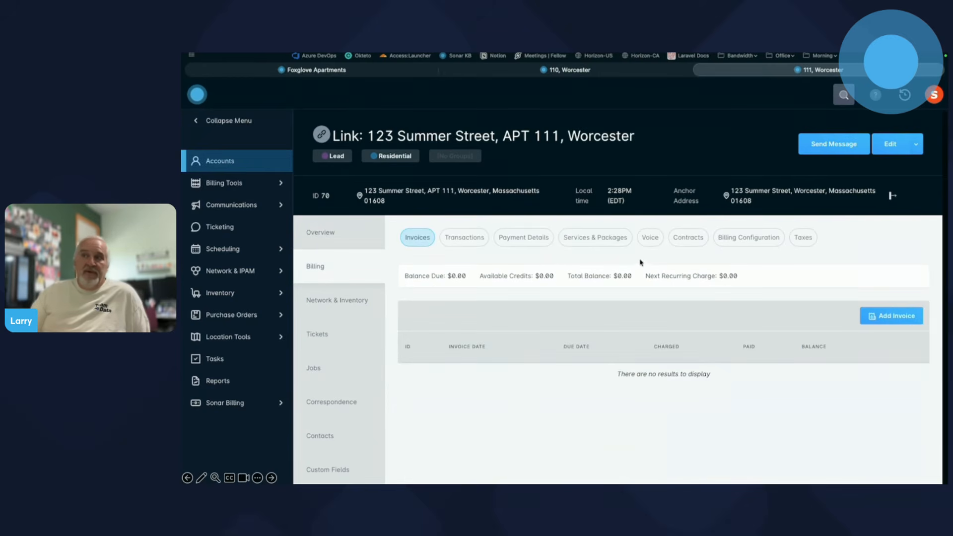
{"action": "left_click", "coordinate": [603, 241]}
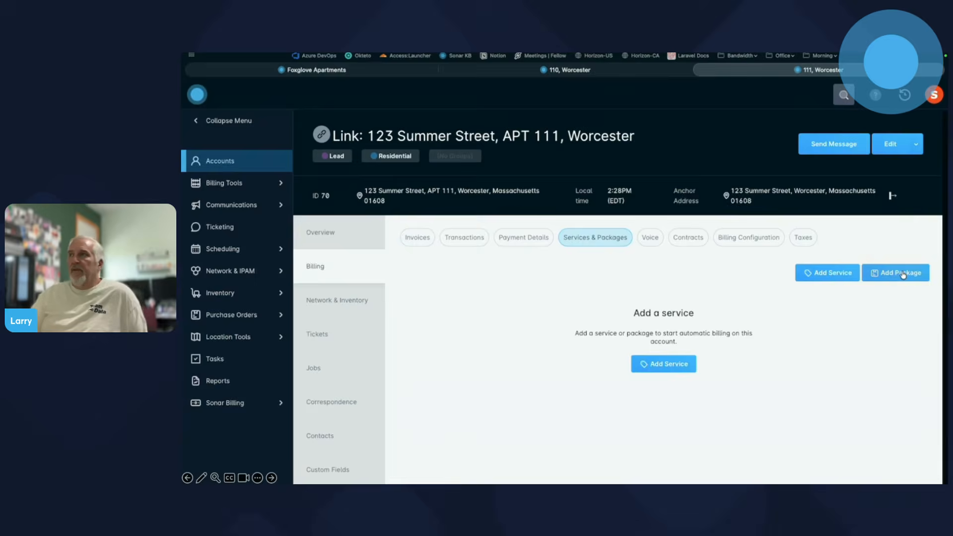
{"action": "left_click", "coordinate": [908, 272]}
{"action": "left_click", "coordinate": [507, 200]}
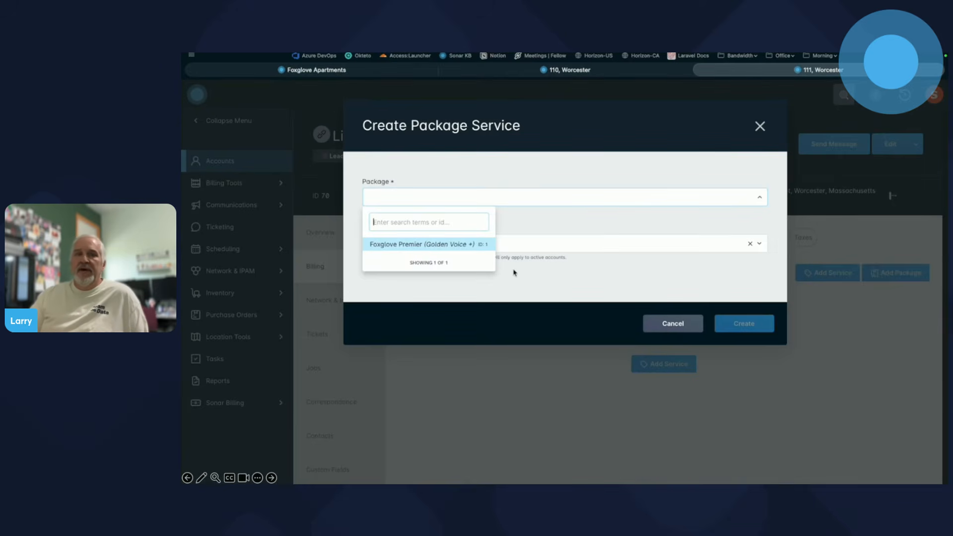
{"action": "left_click", "coordinate": [411, 244]}
{"action": "left_click", "coordinate": [745, 405]}
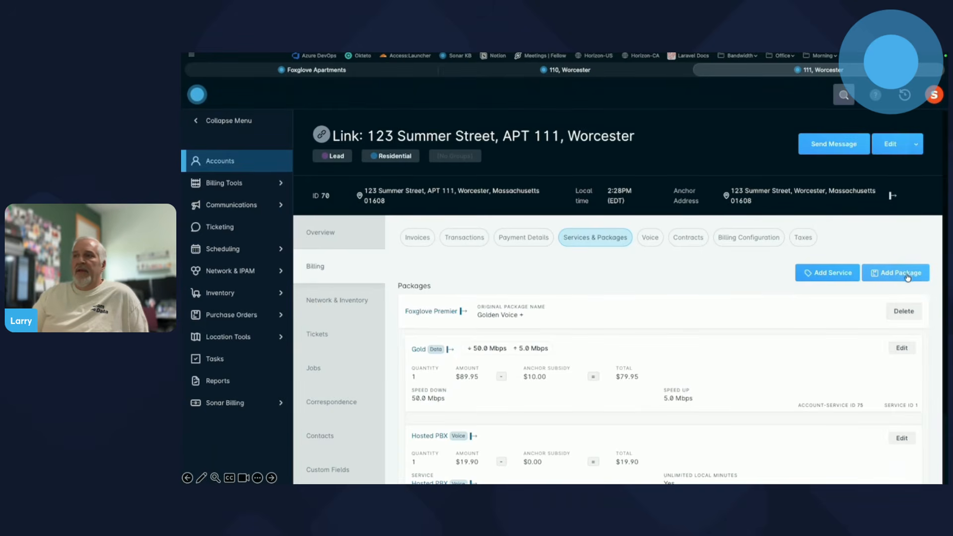
Review the services in APT 111's package and save the account with status Active and the inherited global proration setting
{"action": "scroll", "coordinate": [709, 367], "scroll_direction": "down", "scroll_amount": 1}
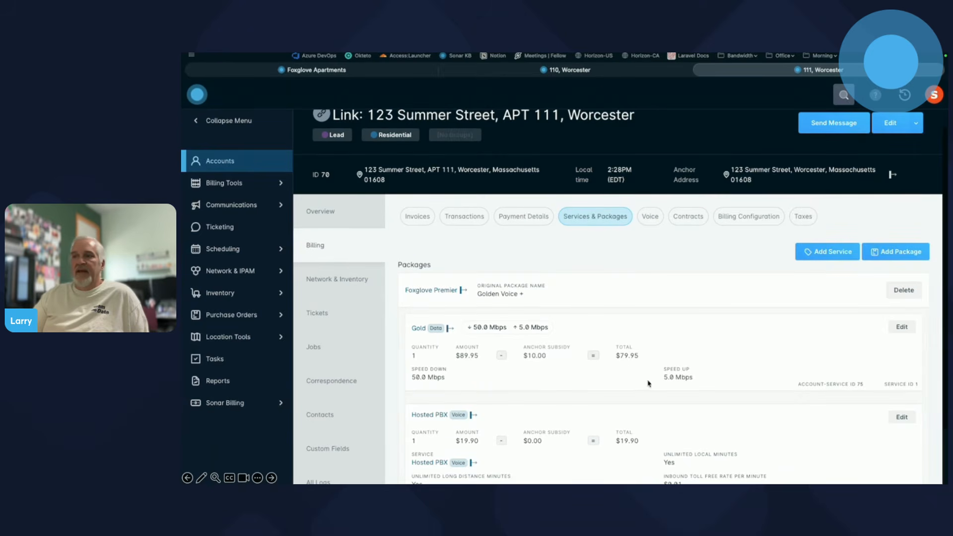
{"action": "scroll", "coordinate": [648, 385], "scroll_direction": "down", "scroll_amount": 3}
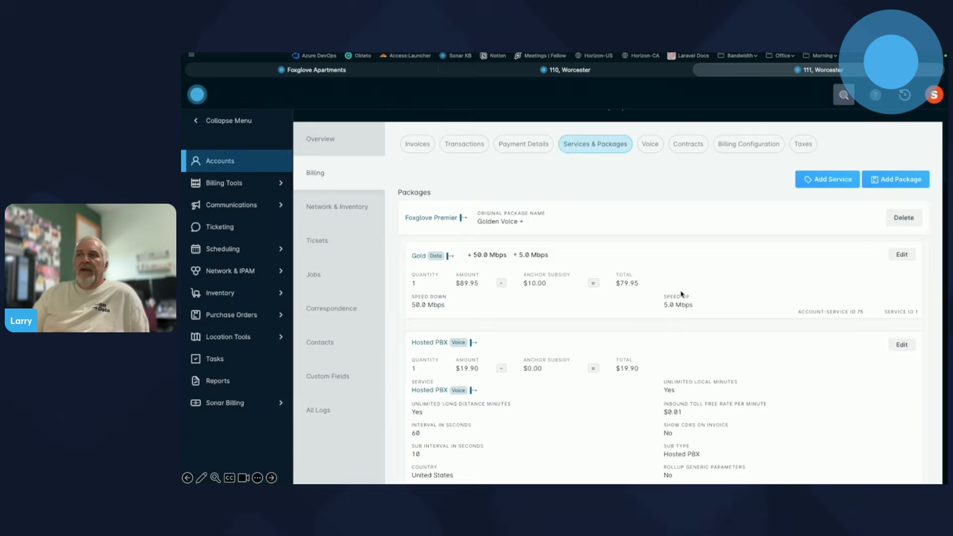
{"action": "scroll", "coordinate": [689, 336], "scroll_direction": "down", "scroll_amount": 1}
{"action": "scroll", "coordinate": [690, 338], "scroll_direction": "up", "scroll_amount": 4}
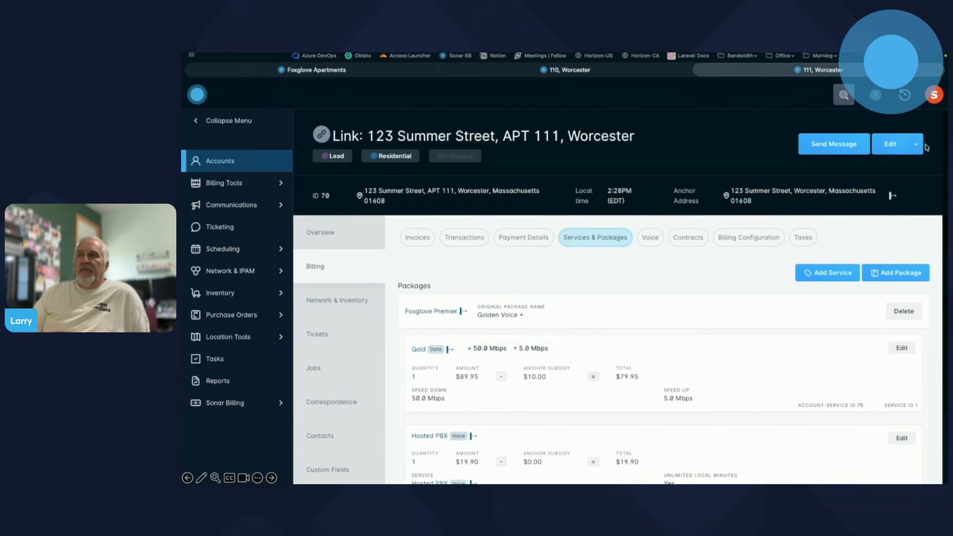
{"action": "left_click", "coordinate": [890, 144]}
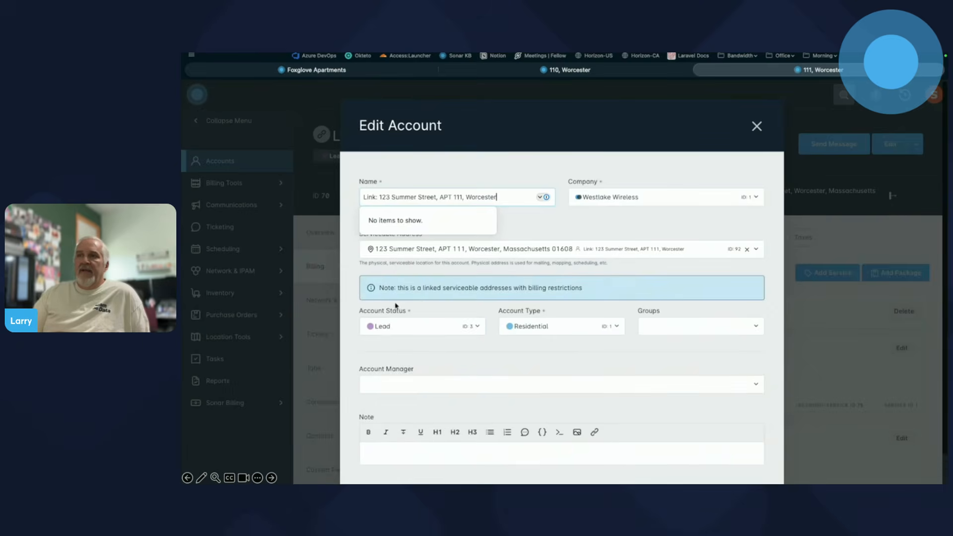
{"action": "left_click", "coordinate": [397, 327]}
{"action": "left_click", "coordinate": [378, 377]}
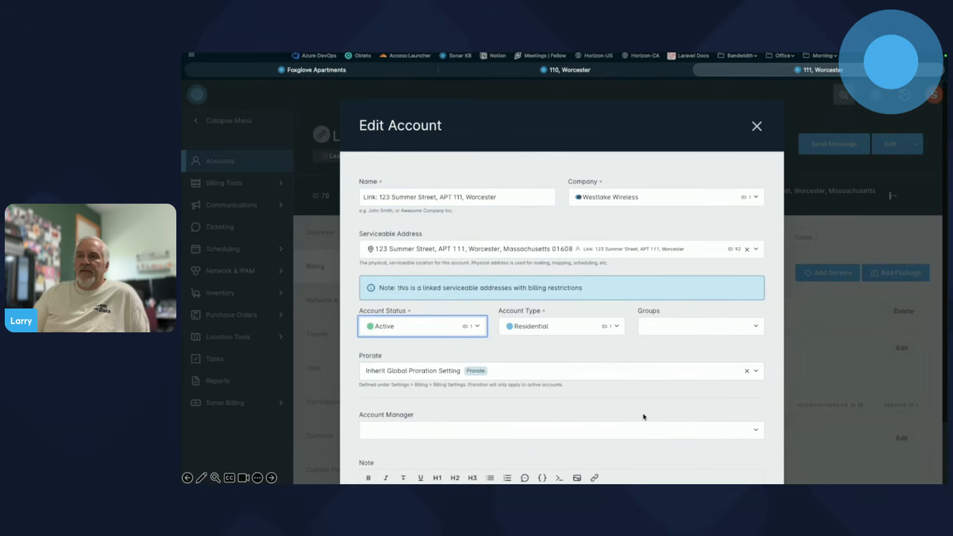
{"action": "scroll", "coordinate": [643, 415], "scroll_direction": "down", "scroll_amount": 3}
{"action": "left_click", "coordinate": [743, 469]}
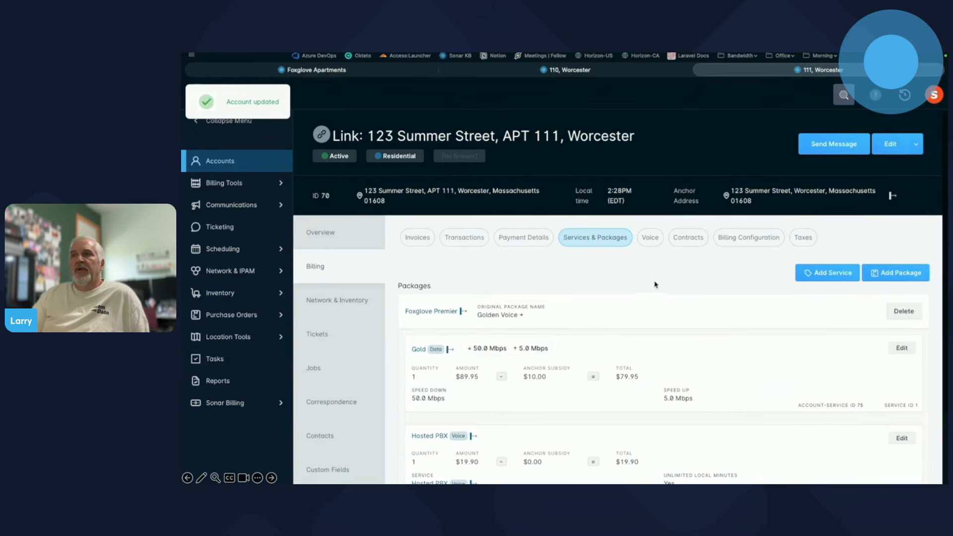
Check the transactions of the linked APT 111 account and compare them with Foxglove Apartments' refreshed transactions
{"action": "left_click", "coordinate": [472, 241]}
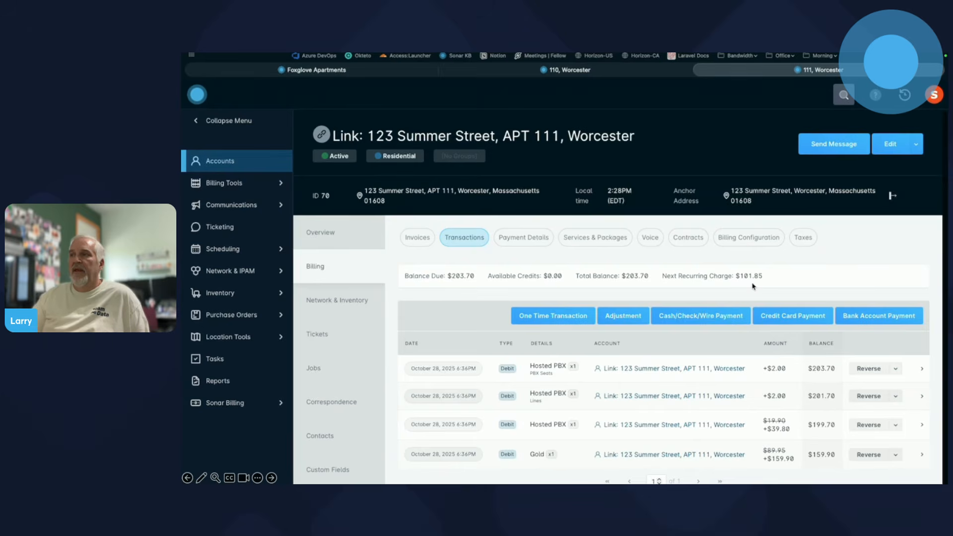
{"action": "left_click", "coordinate": [337, 75]}
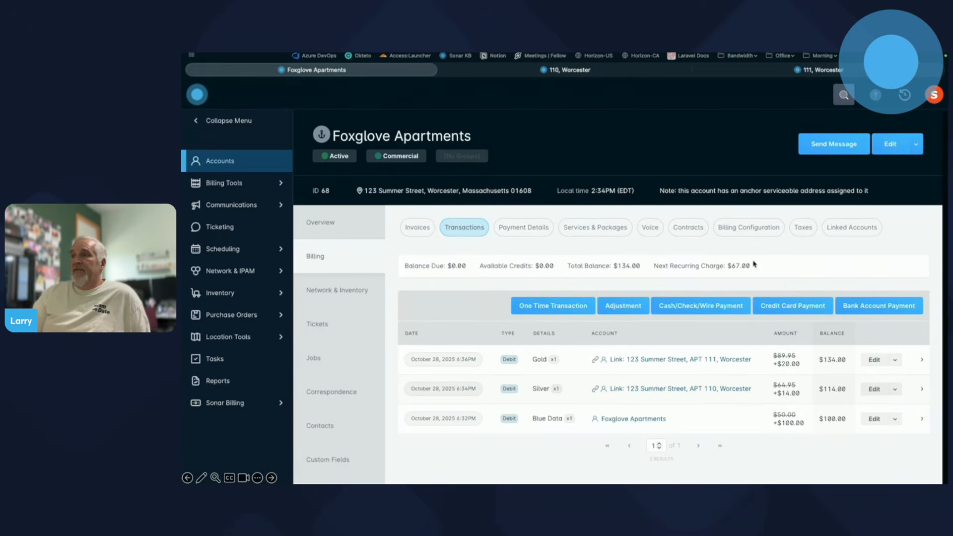
{"action": "key", "text": "super+r"}
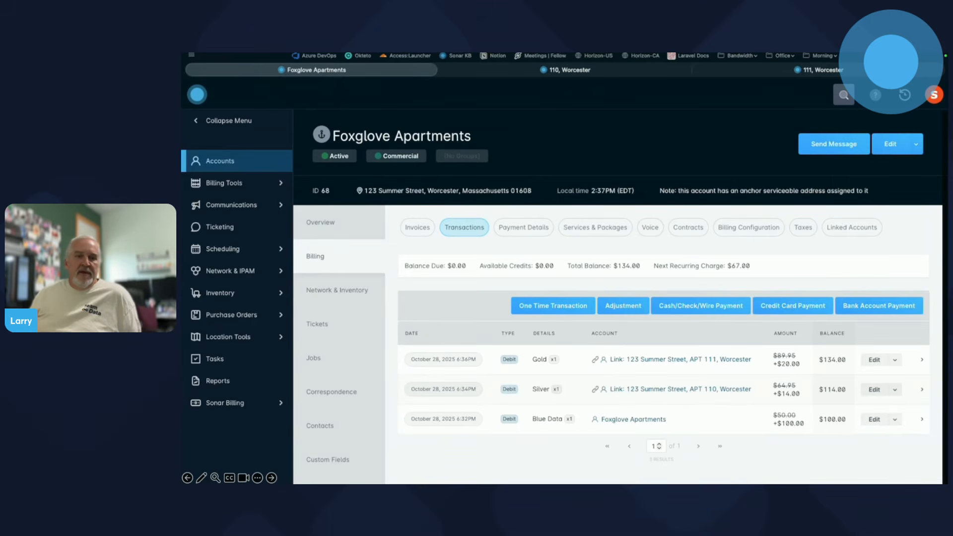
{"action": "key", "text": "Right"}
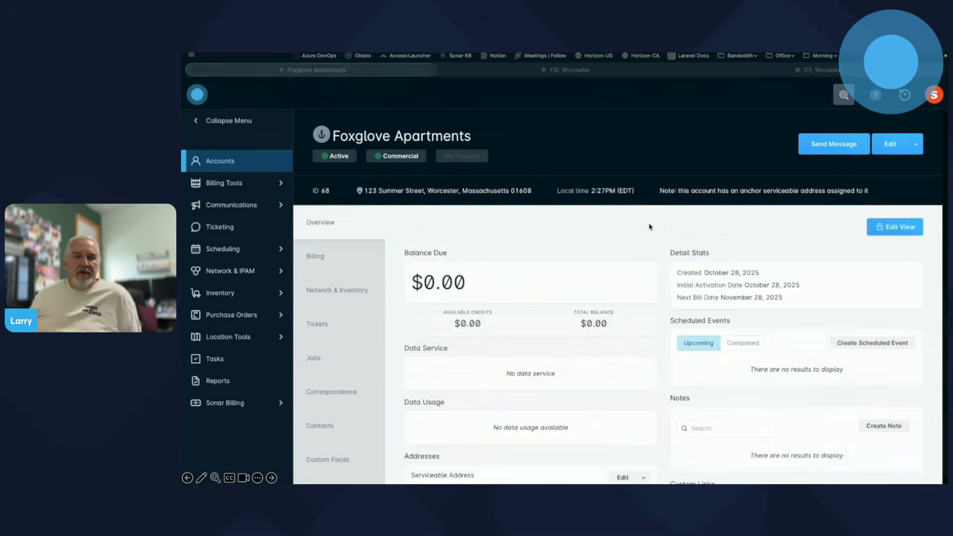
{"action": "key", "text": "Right"}
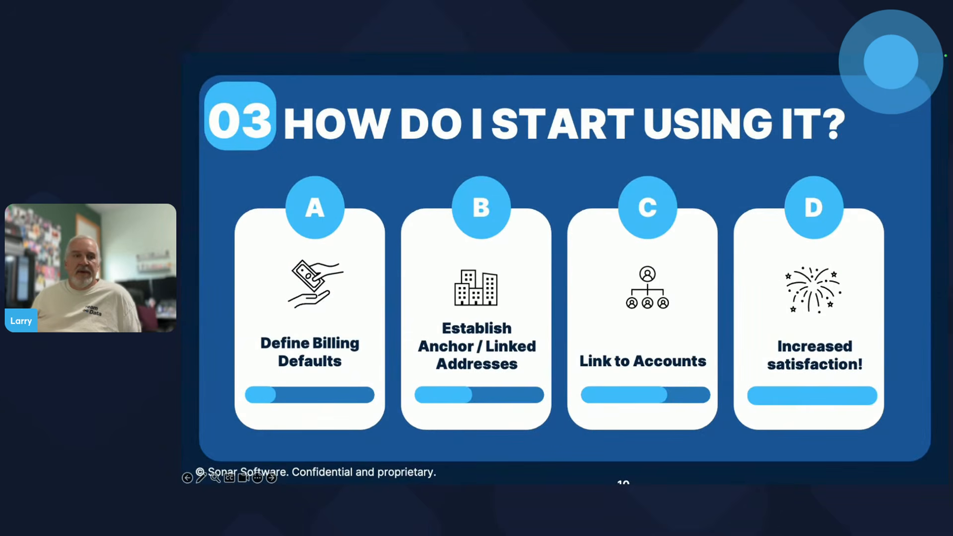